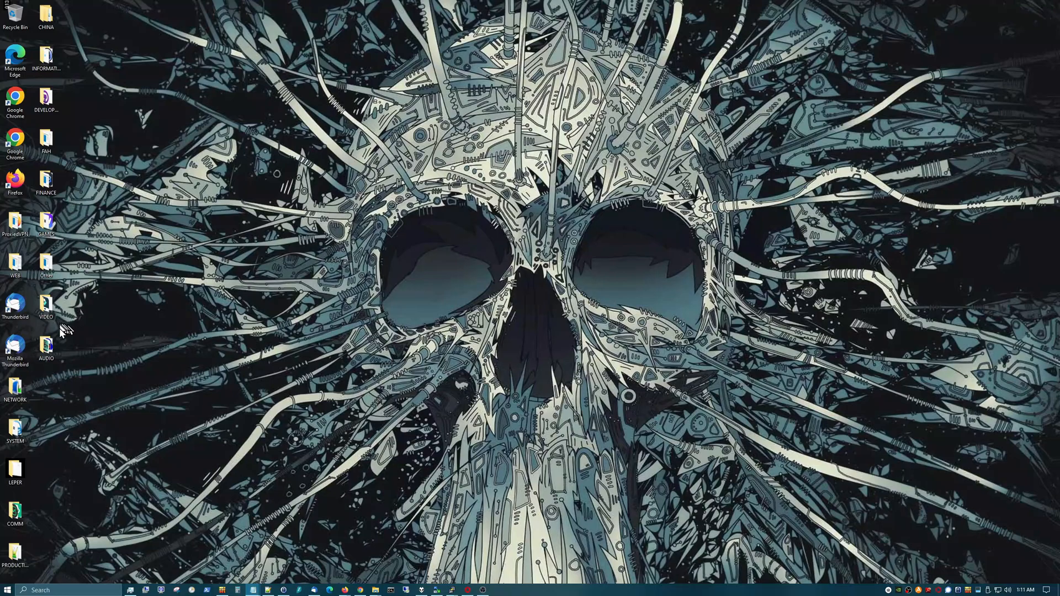
Launch FL Studio 20 from the AUDIO folder on the desktop.
{"action": "left_click", "coordinate": [49, 349]}
{"action": "double_click", "coordinate": [49, 349]}
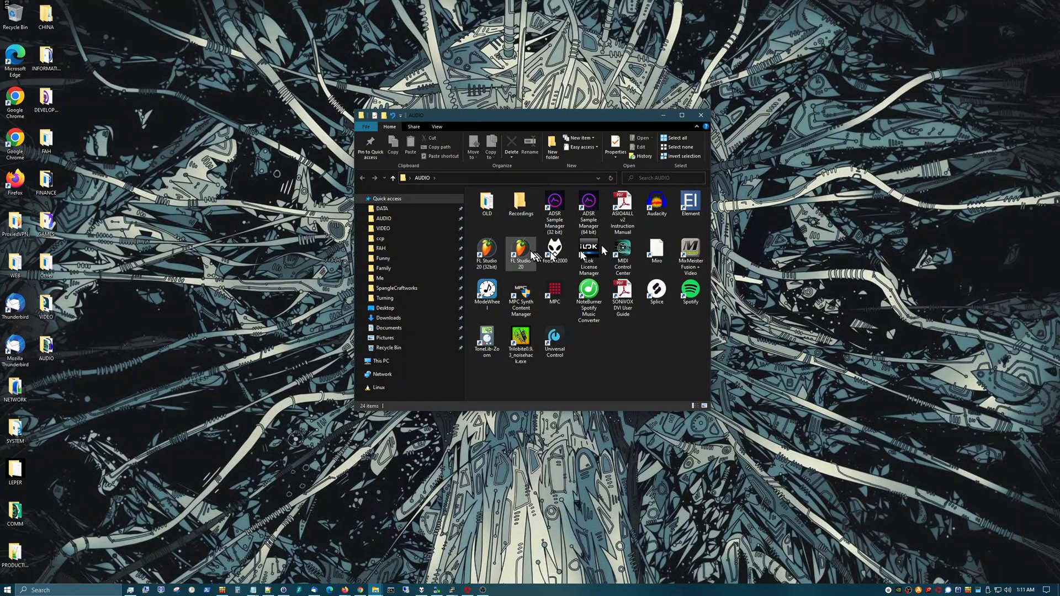
{"action": "left_click", "coordinate": [517, 255]}
{"action": "double_click", "coordinate": [517, 255]}
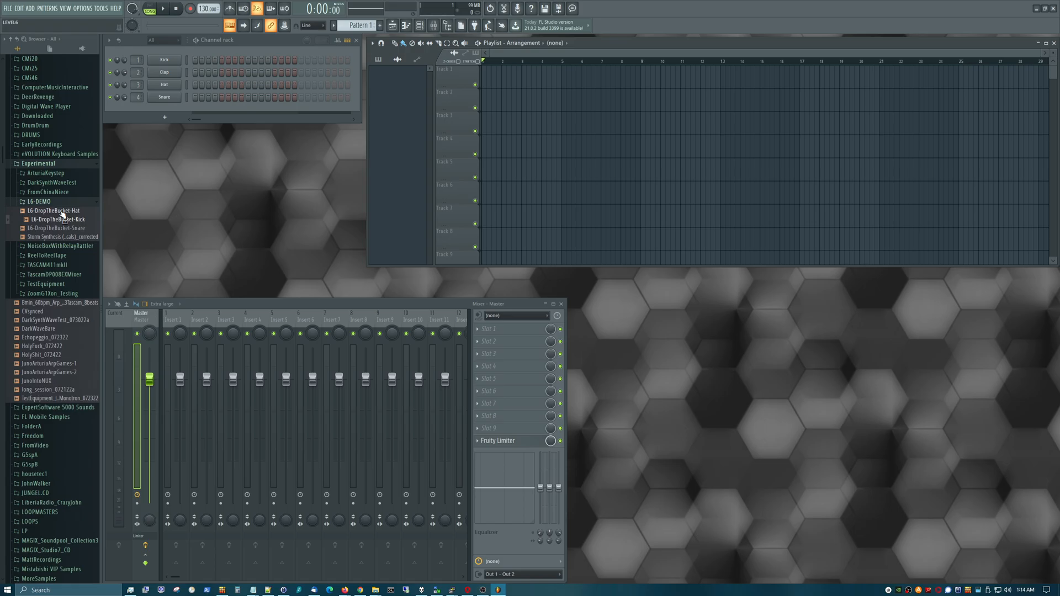
Place the L6-DropTheBucket Hat, Kick and Snare samples on playlist tracks 1, 2 and 3, aligning the kick clip with the song start.
{"action": "left_click_drag", "start_coordinate": [61, 212], "coordinate": [486, 78]}
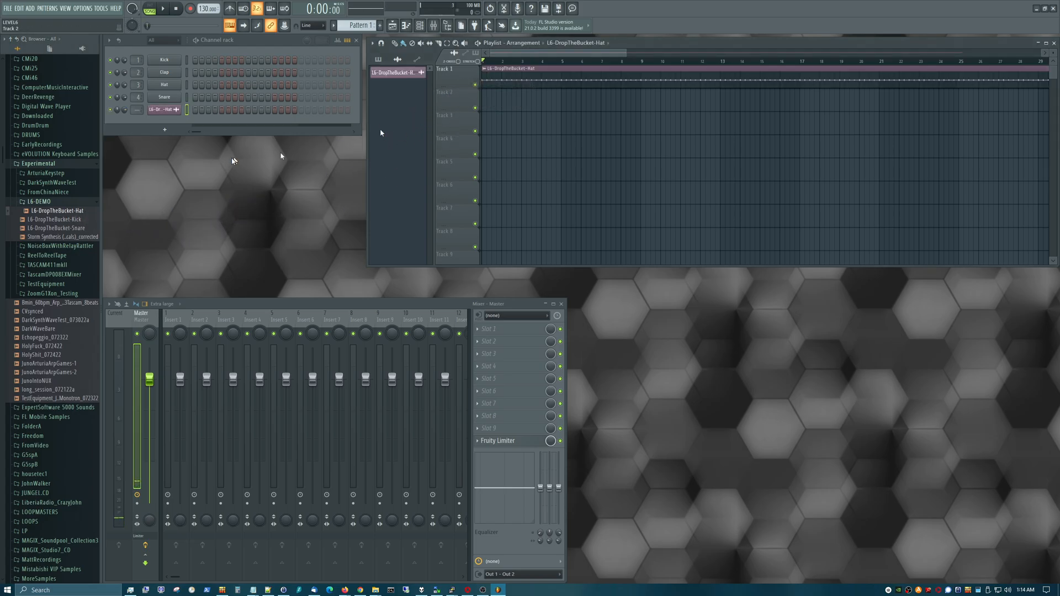
{"action": "left_click_drag", "start_coordinate": [42, 221], "coordinate": [511, 92]}
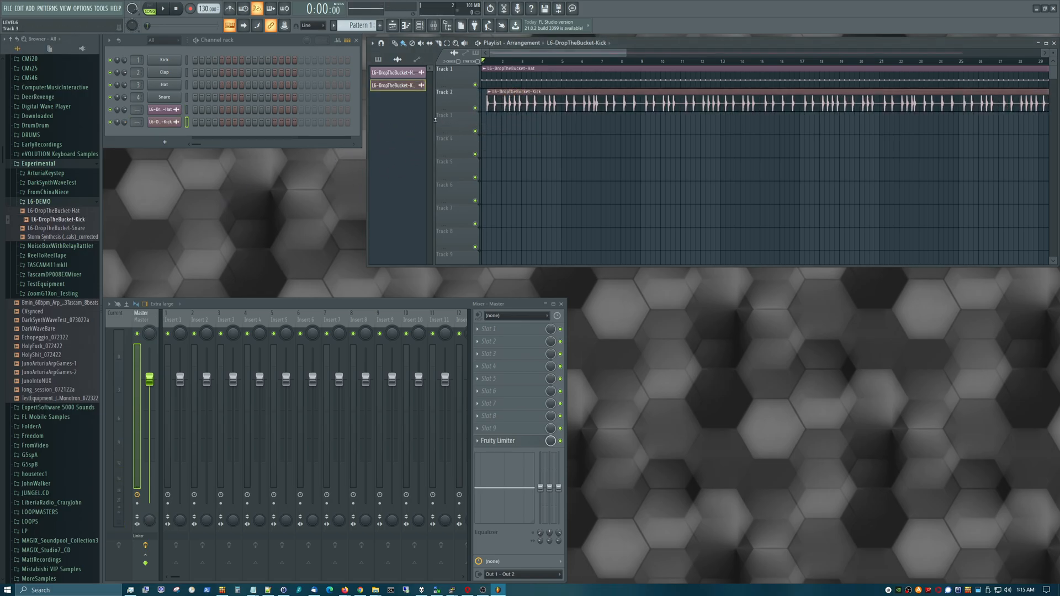
{"action": "left_click_drag", "start_coordinate": [69, 231], "coordinate": [482, 124]}
{"action": "left_click_drag", "start_coordinate": [571, 90], "coordinate": [565, 90]}
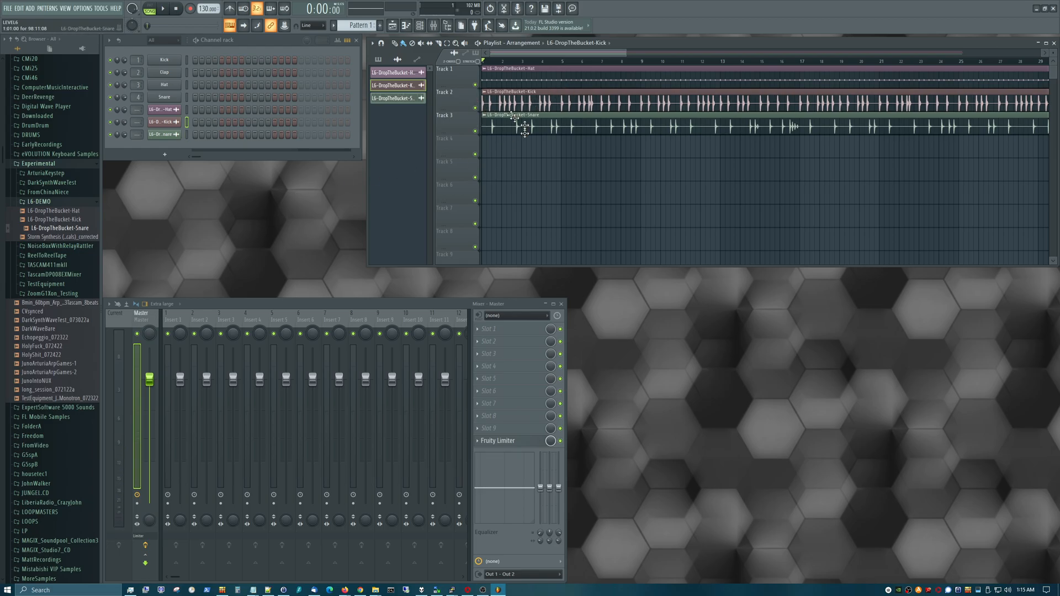
Route the hat, kick and snare audio clips to mixer inserts 1, 2 and 3 respectively, and close their channel settings.
{"action": "double_click", "coordinate": [409, 76]}
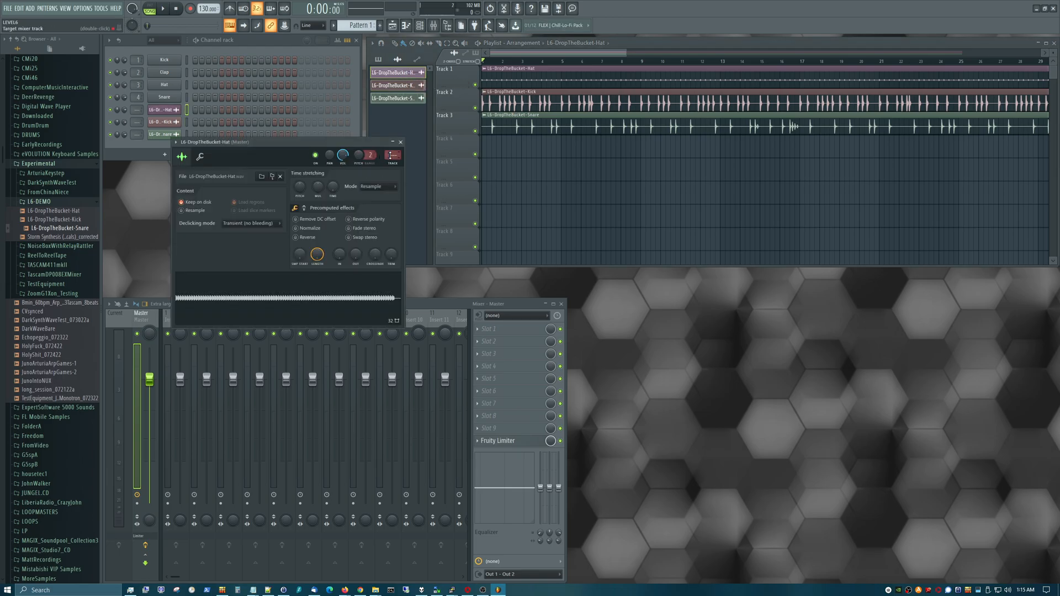
{"action": "scroll", "coordinate": [393, 156], "scroll_direction": "up", "scroll_amount": 1}
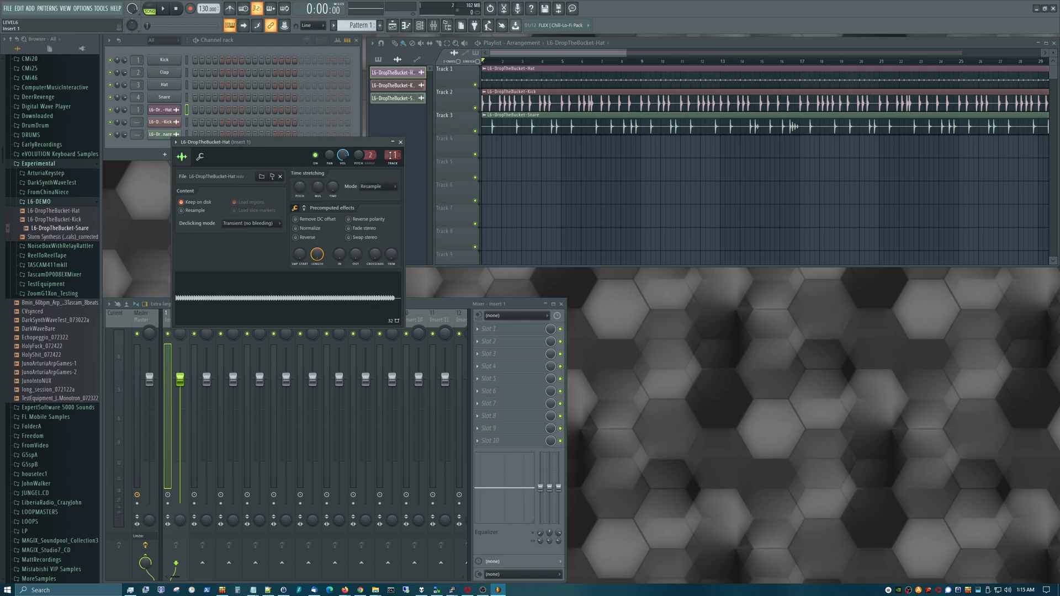
{"action": "left_click", "coordinate": [405, 87]}
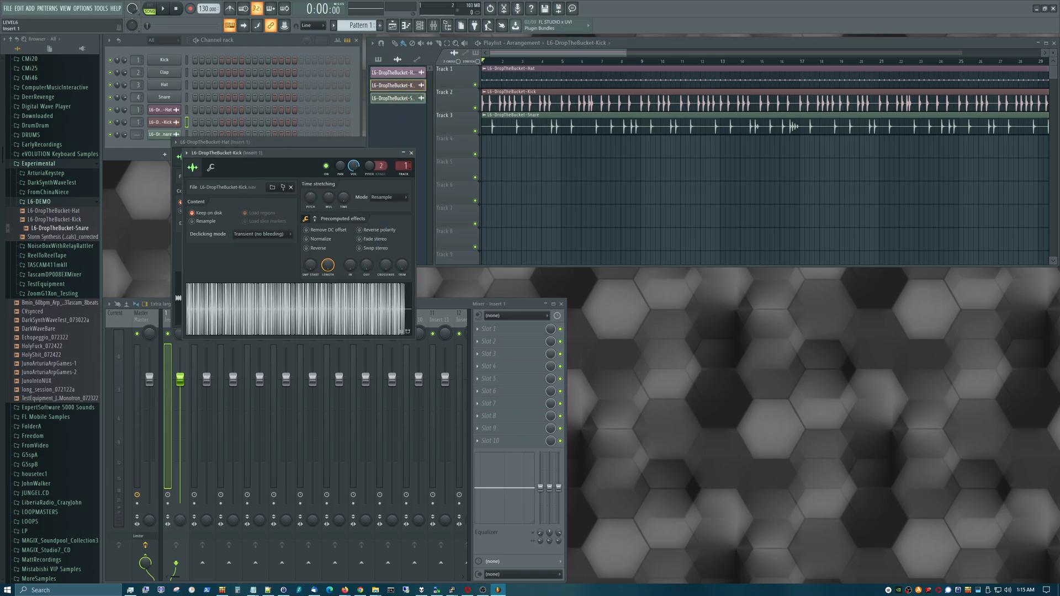
{"action": "scroll", "coordinate": [405, 166], "scroll_direction": "up", "scroll_amount": 1}
{"action": "left_click", "coordinate": [402, 99]}
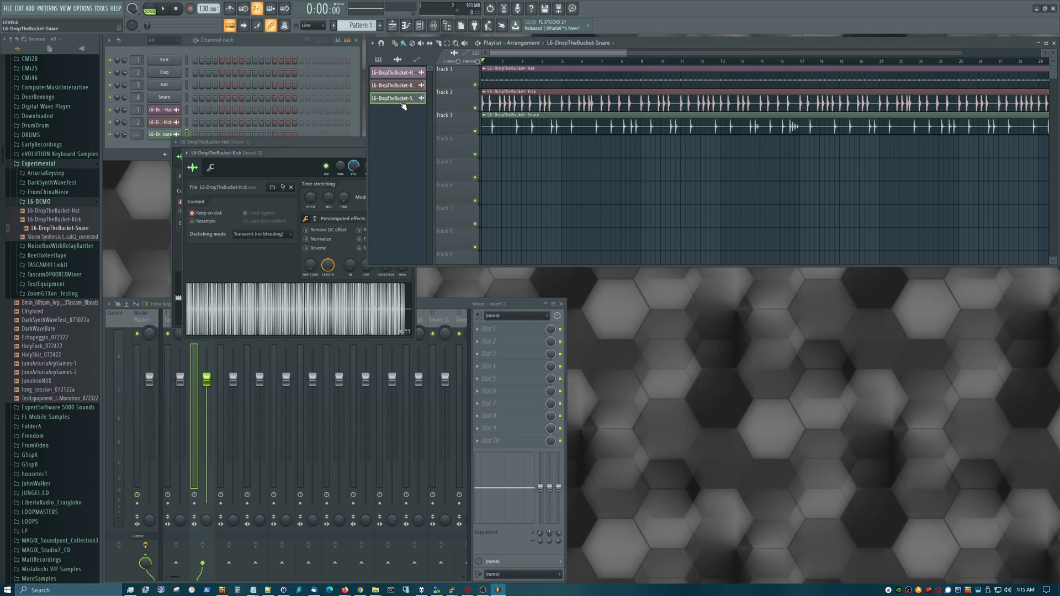
{"action": "left_click", "coordinate": [401, 103]}
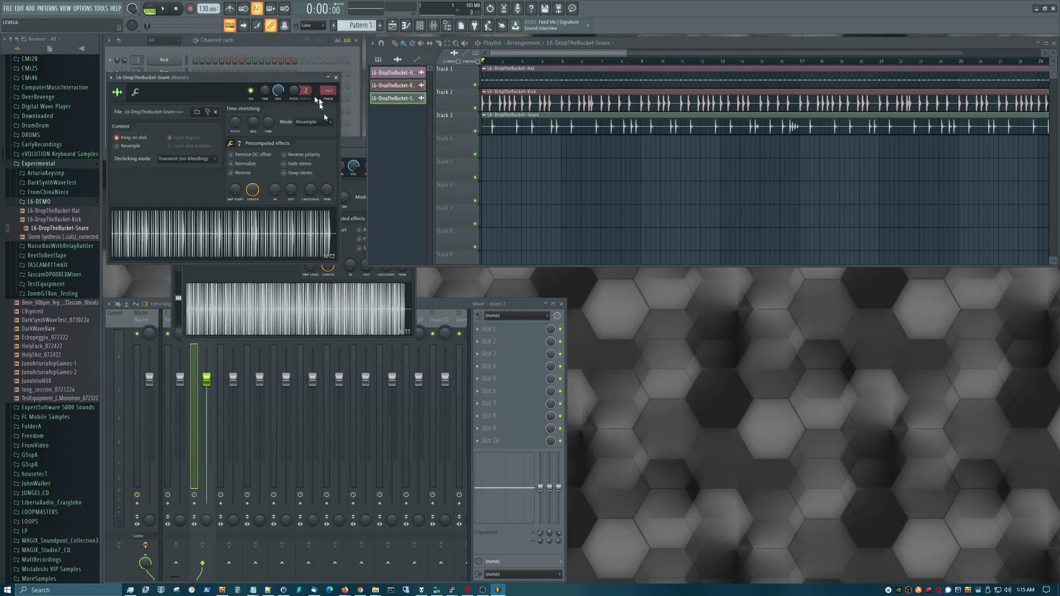
{"action": "scroll", "coordinate": [328, 91], "scroll_direction": "up", "scroll_amount": 3}
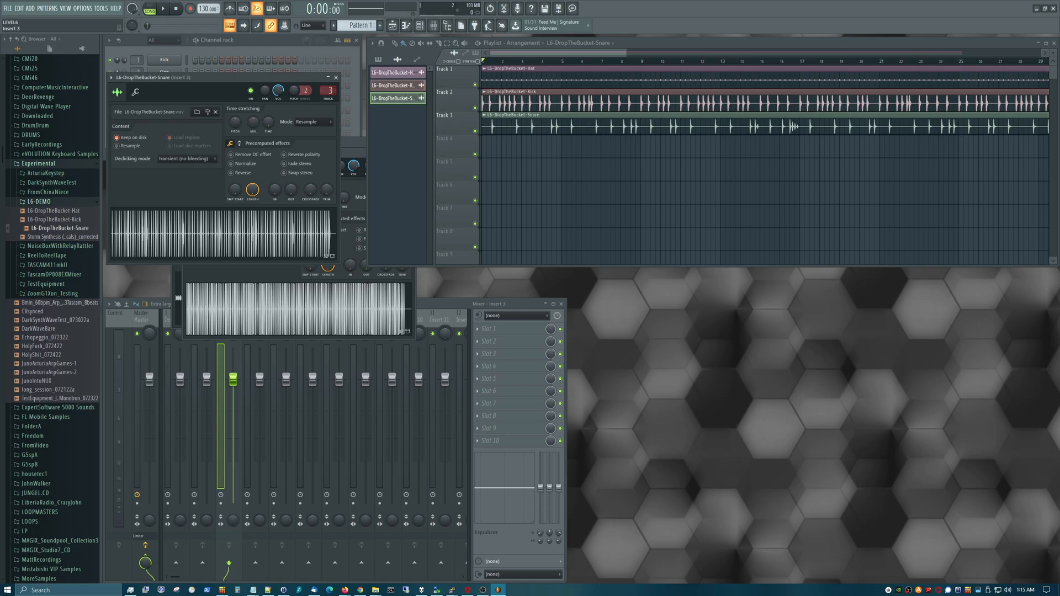
{"action": "left_click", "coordinate": [335, 77]}
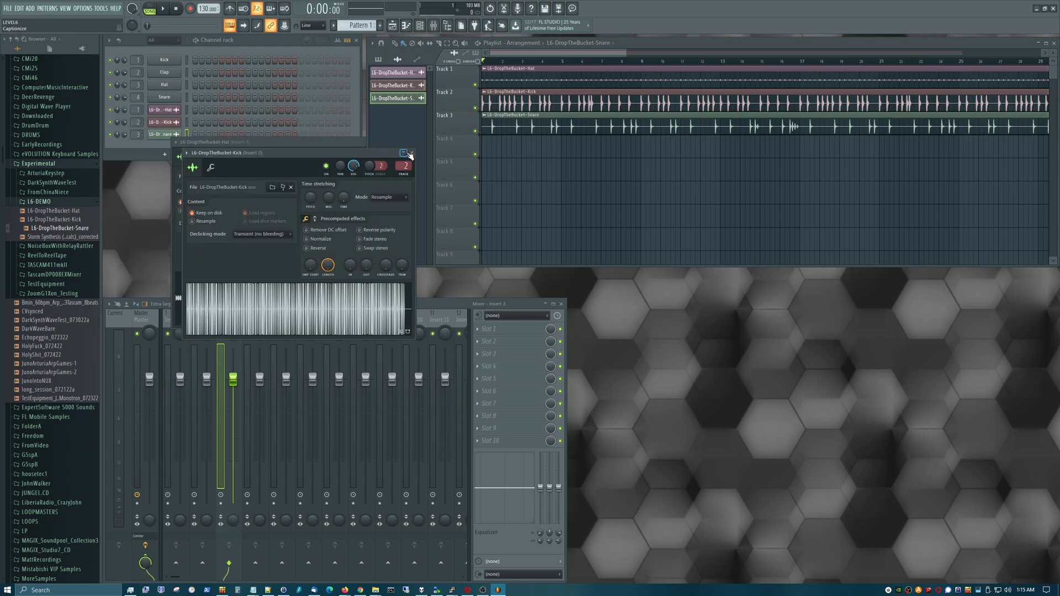
{"action": "left_click", "coordinate": [411, 152]}
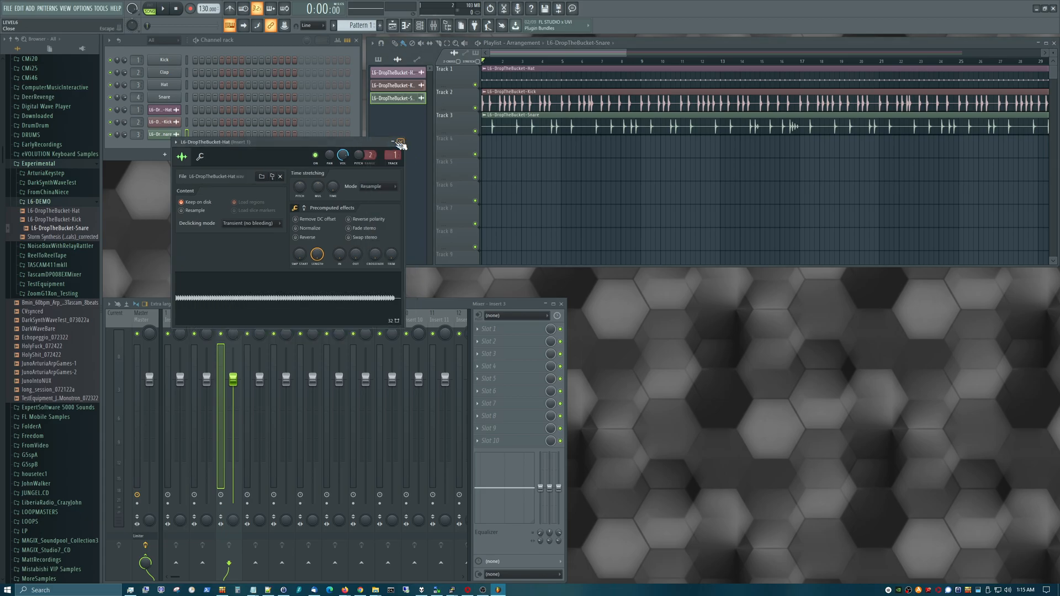
{"action": "left_click", "coordinate": [400, 142]}
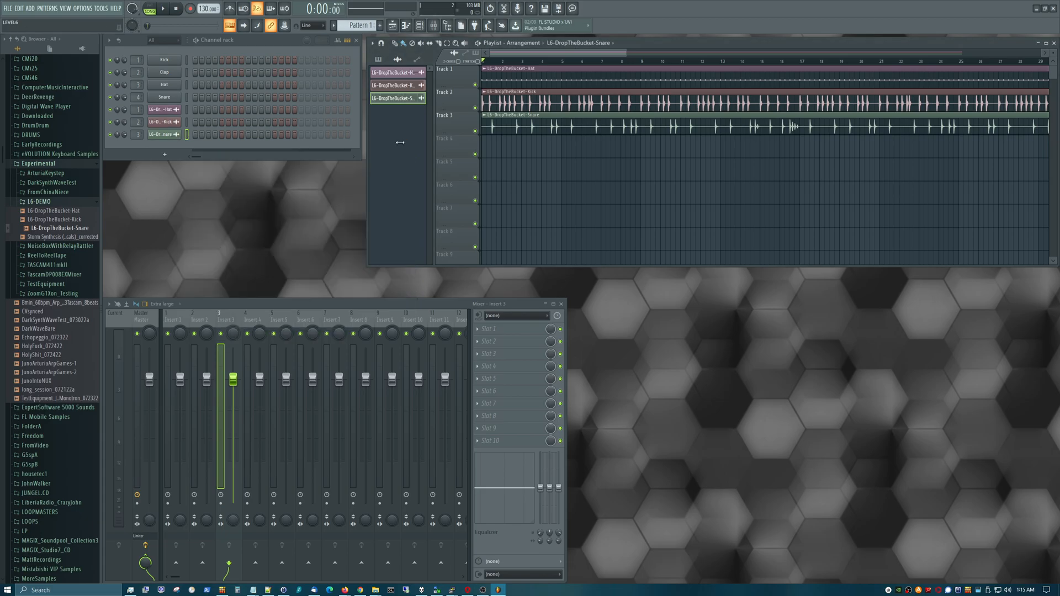
Insert a DirectWave channel, route it to mixer insert 4, and move its window clear of the playlist and mixer.
{"action": "right_click", "coordinate": [173, 61]}
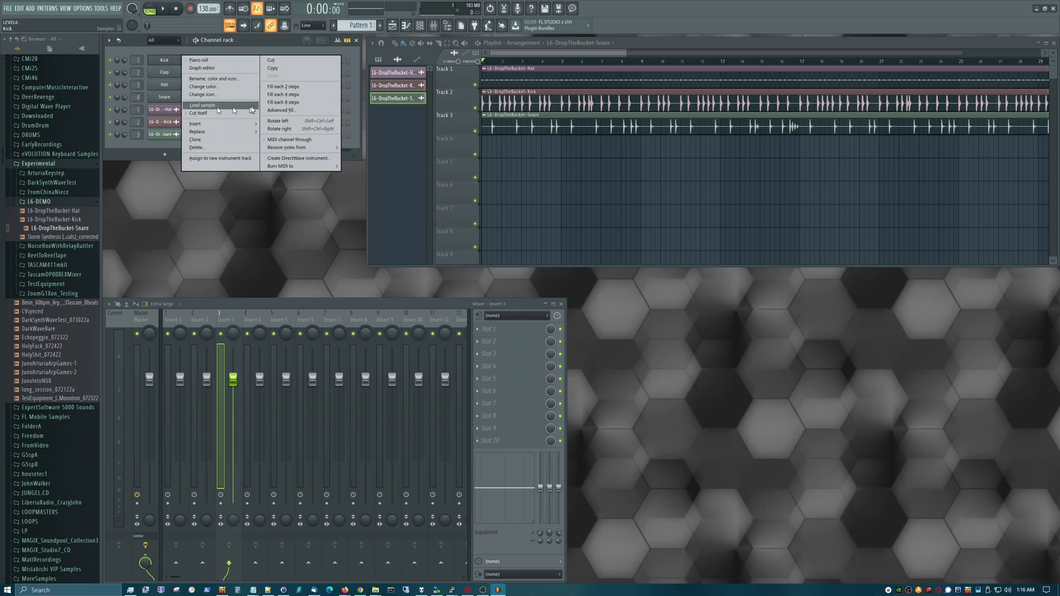
{"action": "mouse_move", "coordinate": [239, 126]}
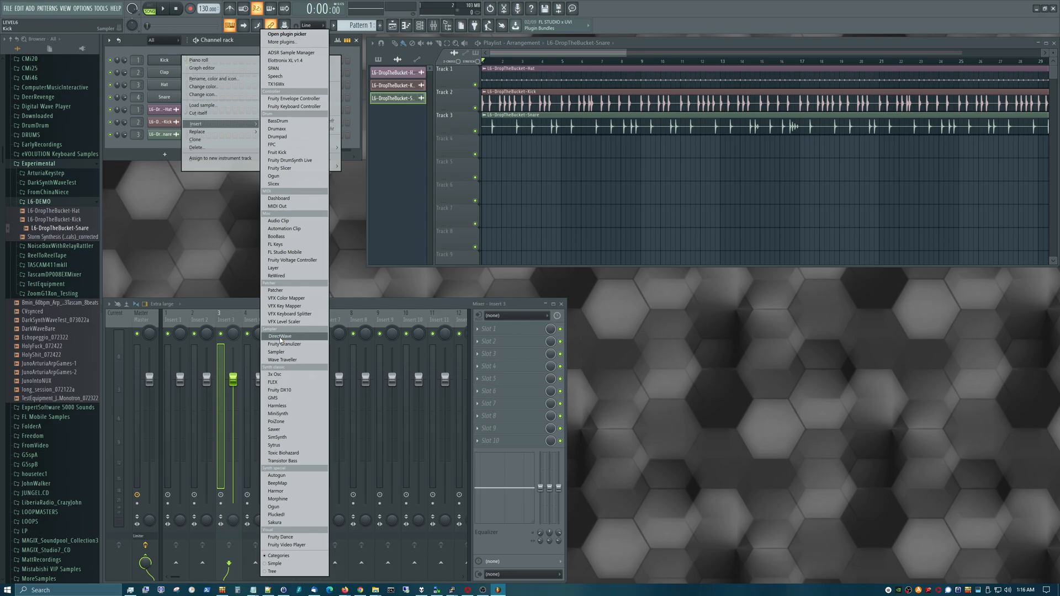
{"action": "left_click", "coordinate": [281, 337]}
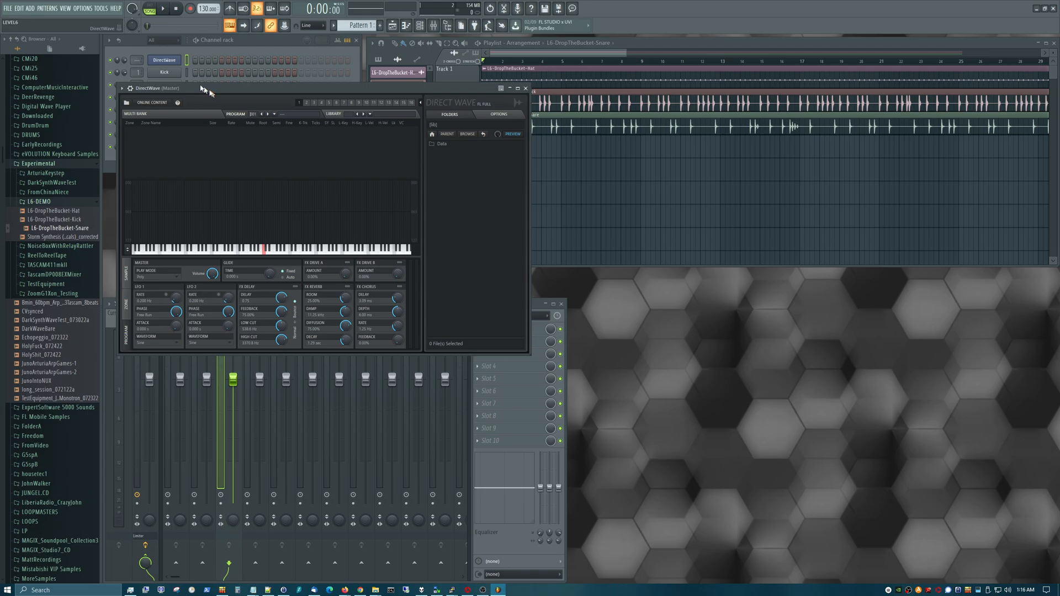
{"action": "left_click_drag", "start_coordinate": [137, 61], "coordinate": [137, 45]}
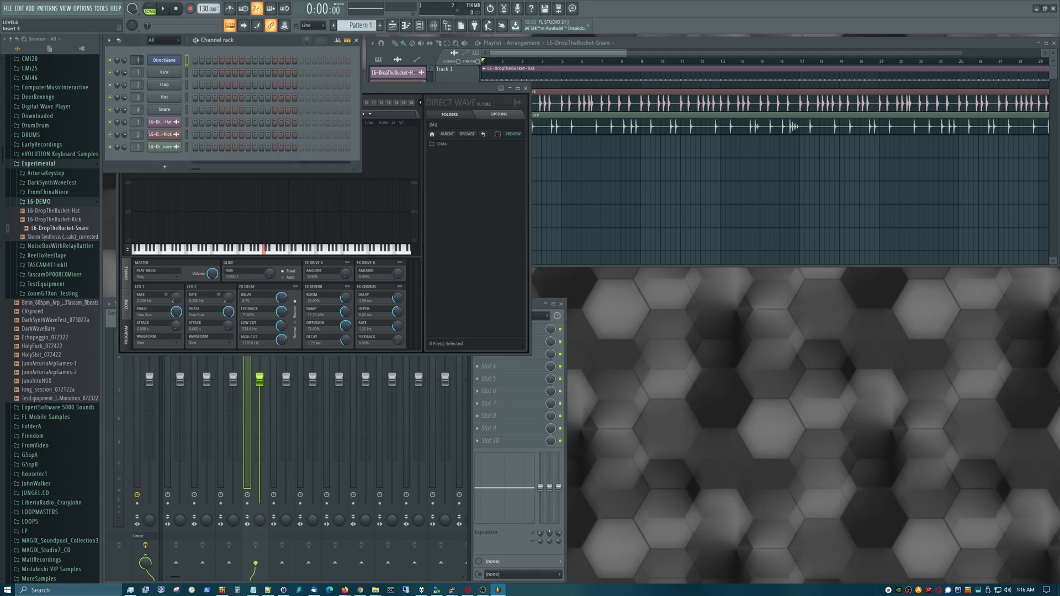
{"action": "left_click_drag", "start_coordinate": [409, 89], "coordinate": [939, 316]}
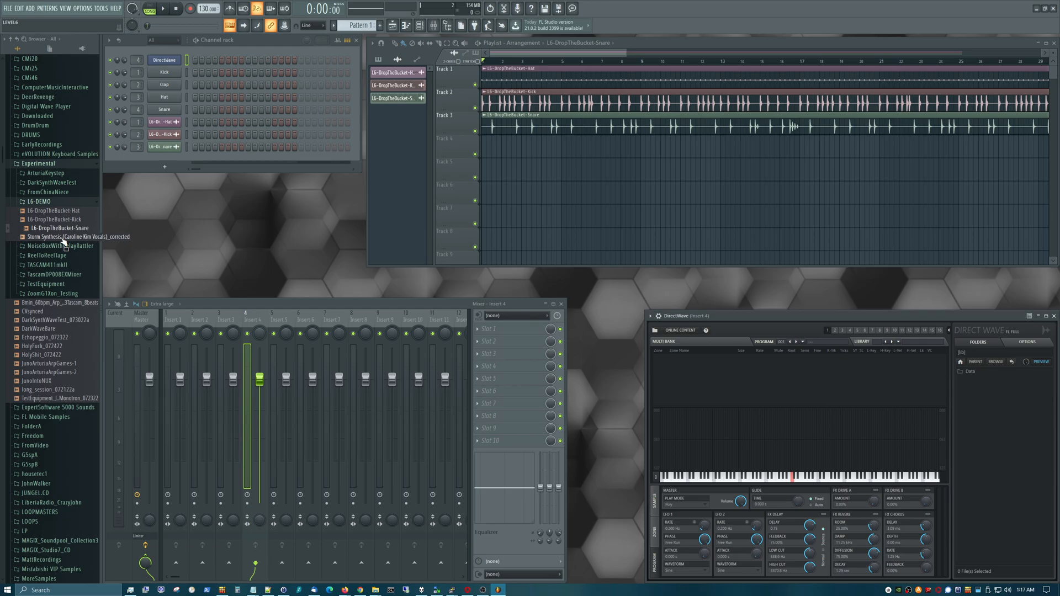
Load the Storm Synthesis vocal sample into DirectWave and set its sample start and loop points around the first vocal phrase.
{"action": "left_click_drag", "start_coordinate": [63, 241], "coordinate": [701, 372]}
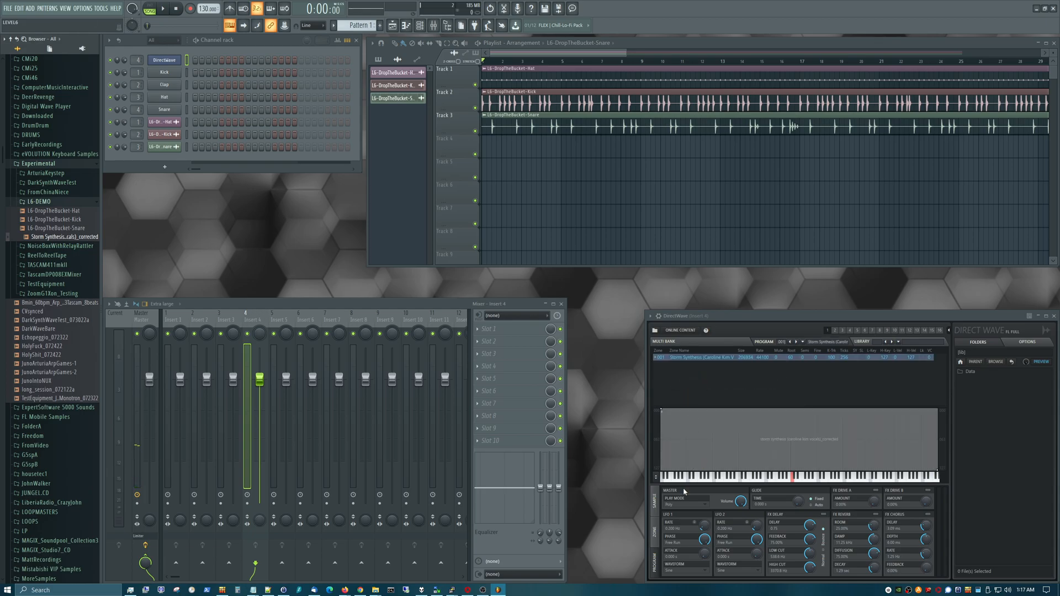
{"action": "left_click", "coordinate": [659, 507]}
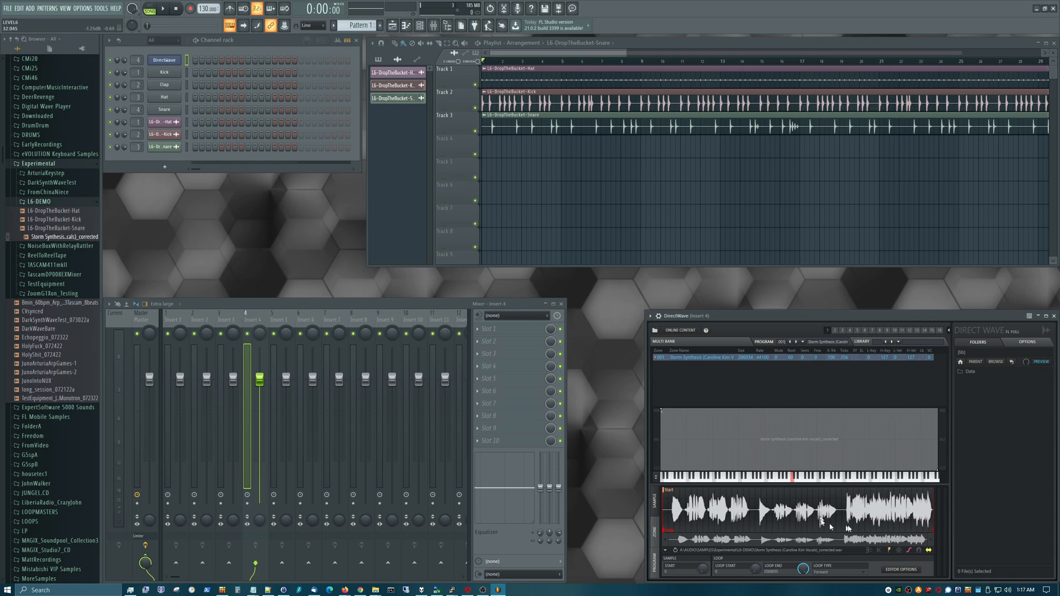
{"action": "left_click_drag", "start_coordinate": [936, 535], "coordinate": [711, 537]}
{"action": "left_click_drag", "start_coordinate": [666, 533], "coordinate": [674, 533]}
{"action": "left_click_drag", "start_coordinate": [666, 493], "coordinate": [675, 494]}
Audition the looped vocal sample at several pitches on the DirectWave keyboard.
{"action": "left_click", "coordinate": [793, 478]}
{"action": "left_click", "coordinate": [820, 479]}
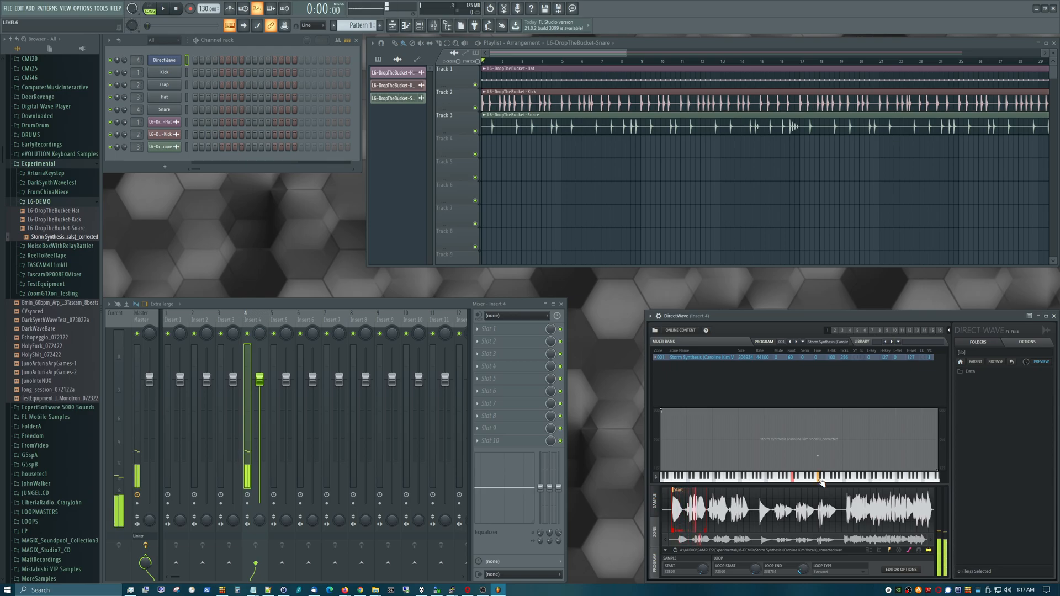
{"action": "left_click", "coordinate": [767, 478]}
{"action": "right_click", "coordinate": [793, 478]}
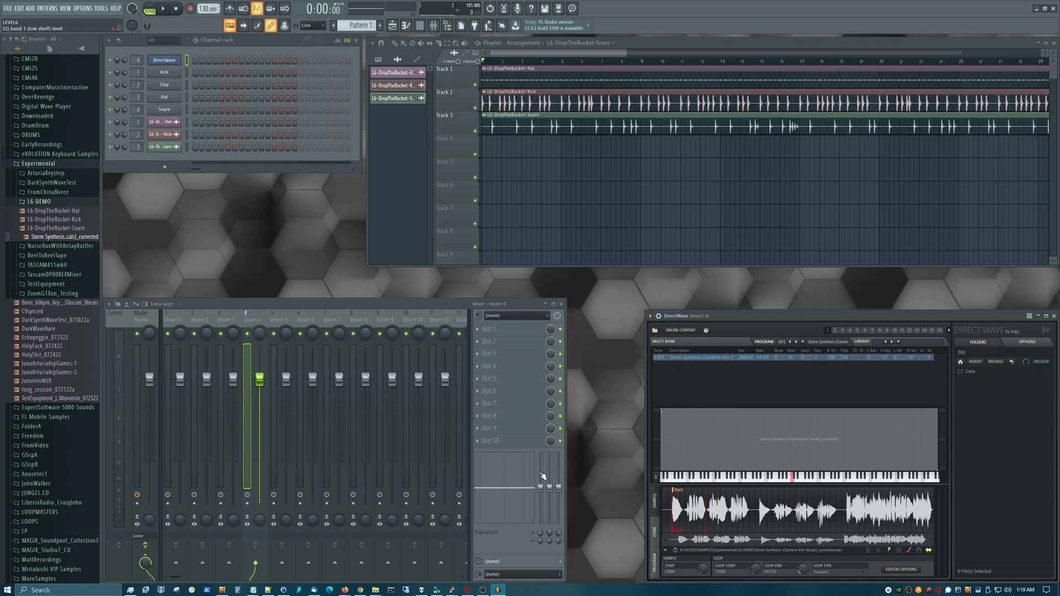
Add a Fruity Peak Controller to effect slot 2 of mixer insert 3.
{"action": "left_click", "coordinate": [230, 317]}
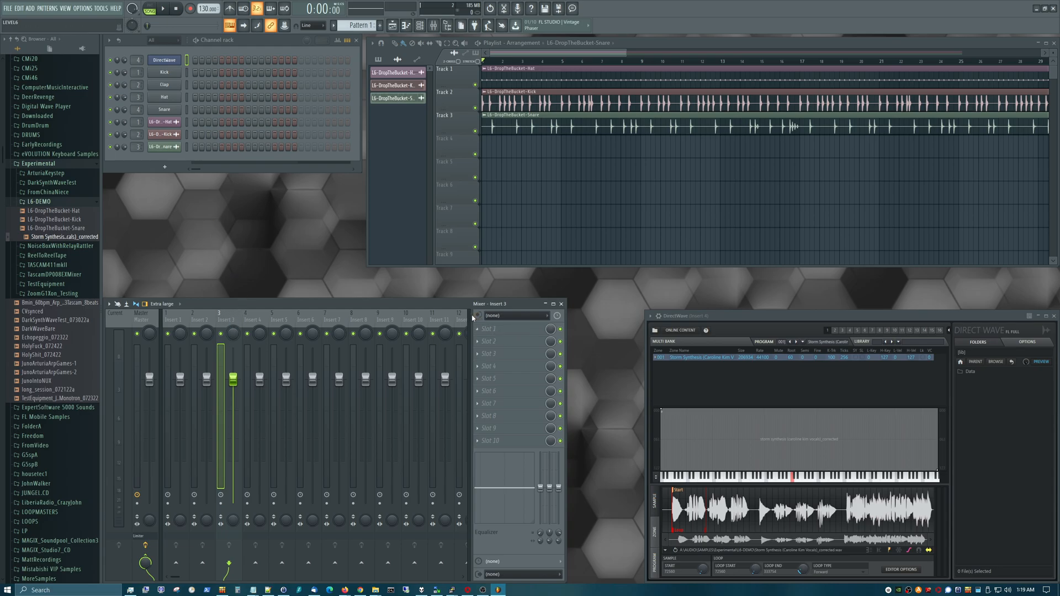
{"action": "left_click", "coordinate": [481, 345]}
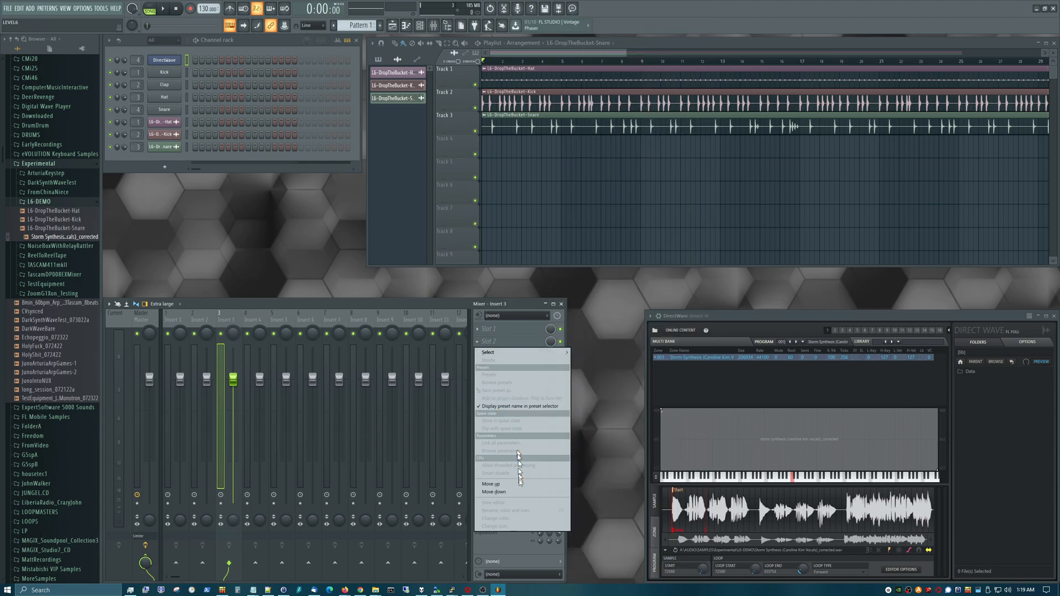
{"action": "mouse_move", "coordinate": [511, 353]}
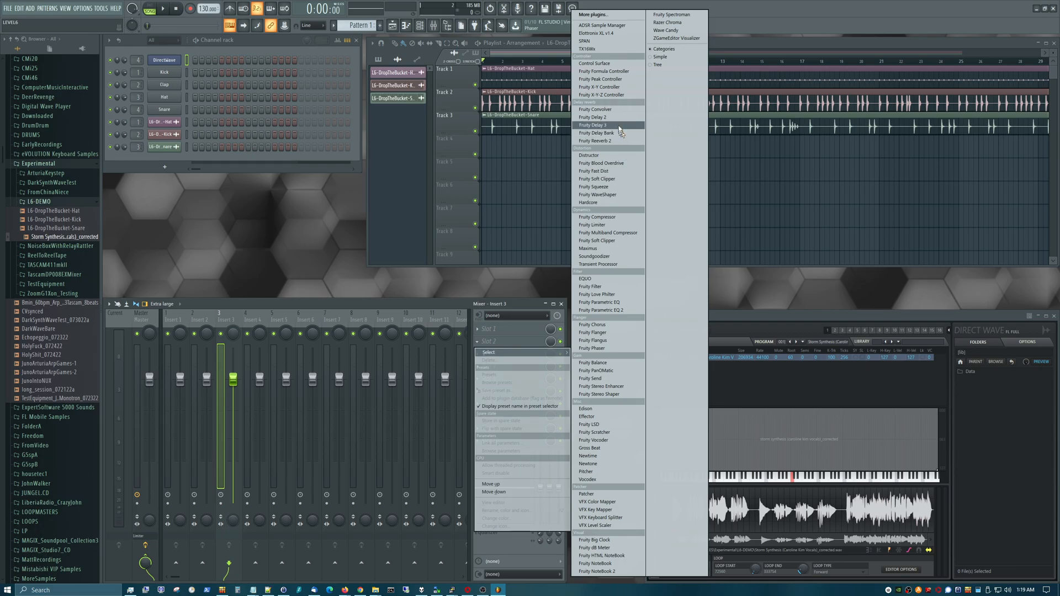
{"action": "left_click", "coordinate": [612, 81]}
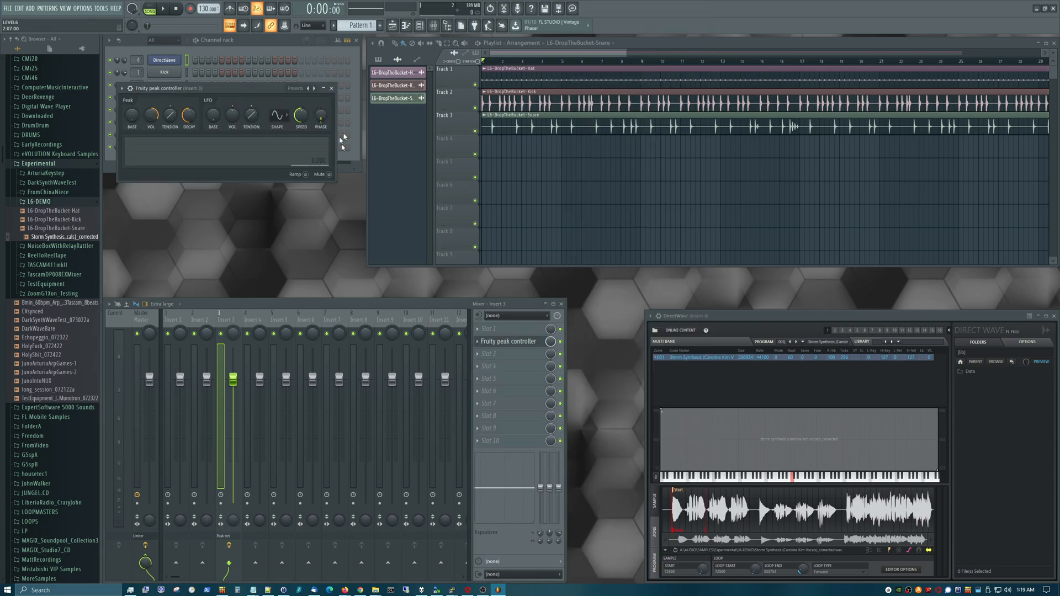
Move the Peak Controller window below the channel rack and play the song to check its response to the snare, stopping playback when done.
{"action": "left_click_drag", "start_coordinate": [233, 90], "coordinate": [241, 206]}
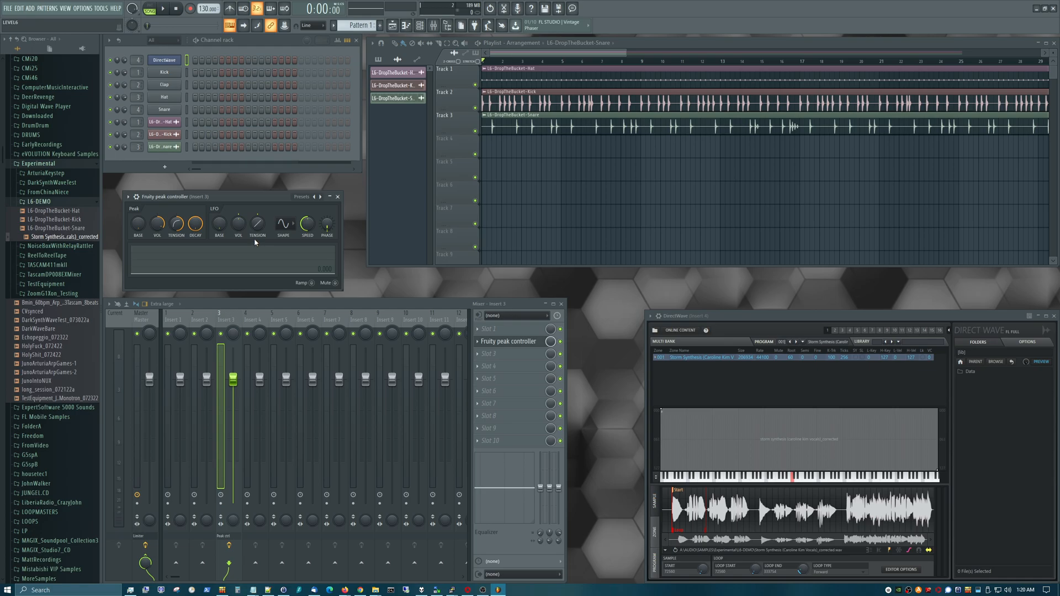
{"action": "left_click", "coordinate": [166, 9]}
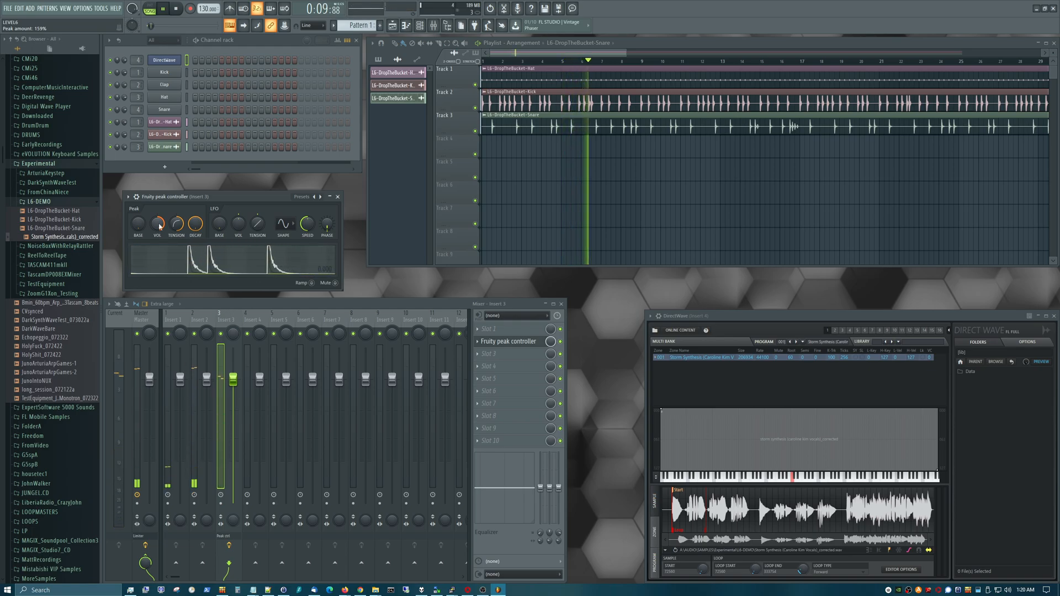
{"action": "left_click", "coordinate": [177, 10]}
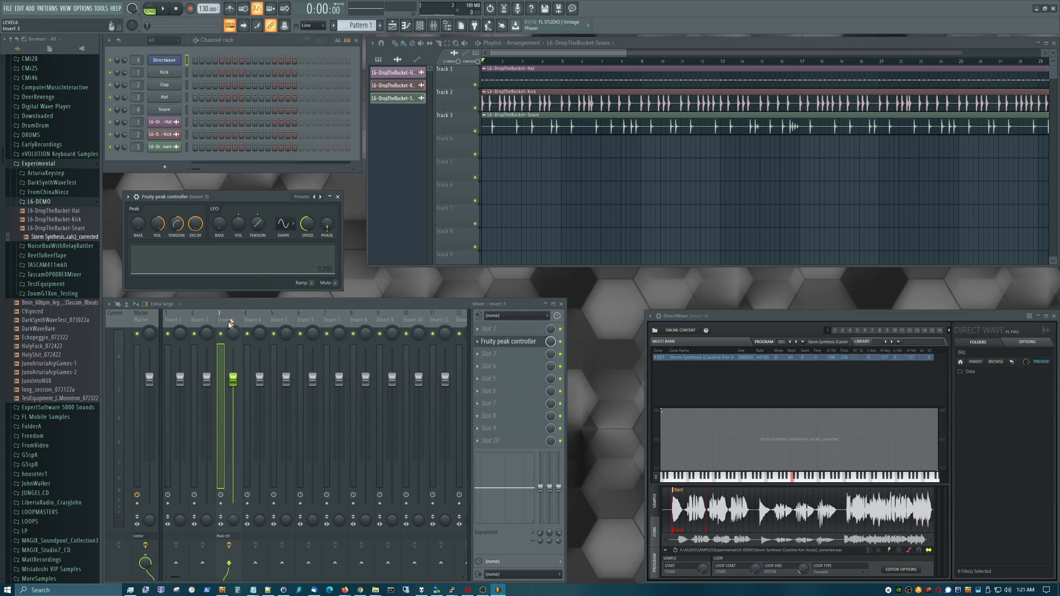
Link mixer insert 4's volume fader to the Peak ctrl - Peak internal controller with the default mapping formula, and lower the fader to minimum.
{"action": "left_click", "coordinate": [248, 325]}
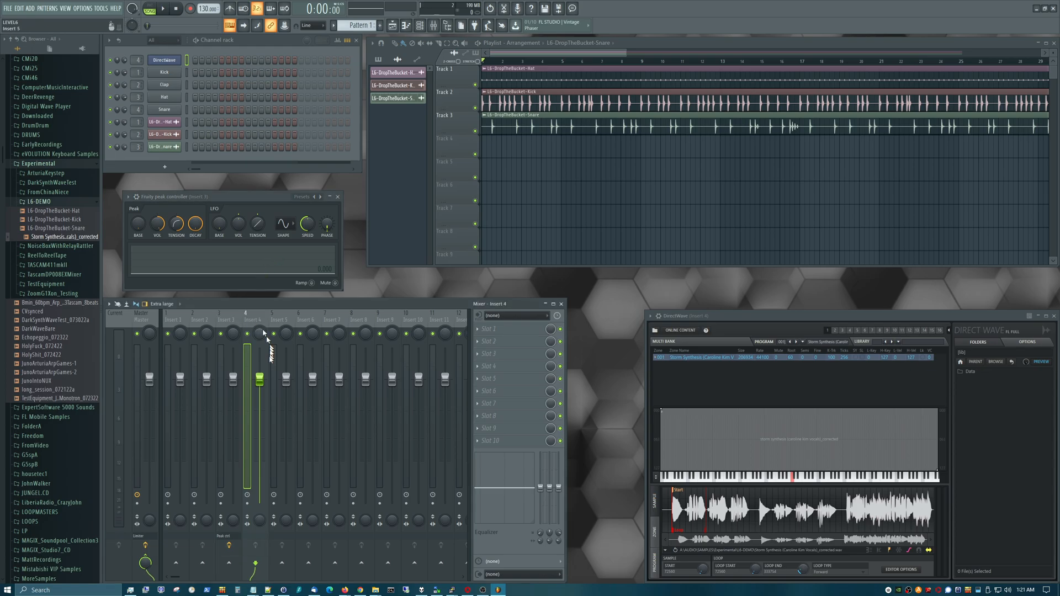
{"action": "right_click", "coordinate": [260, 381]}
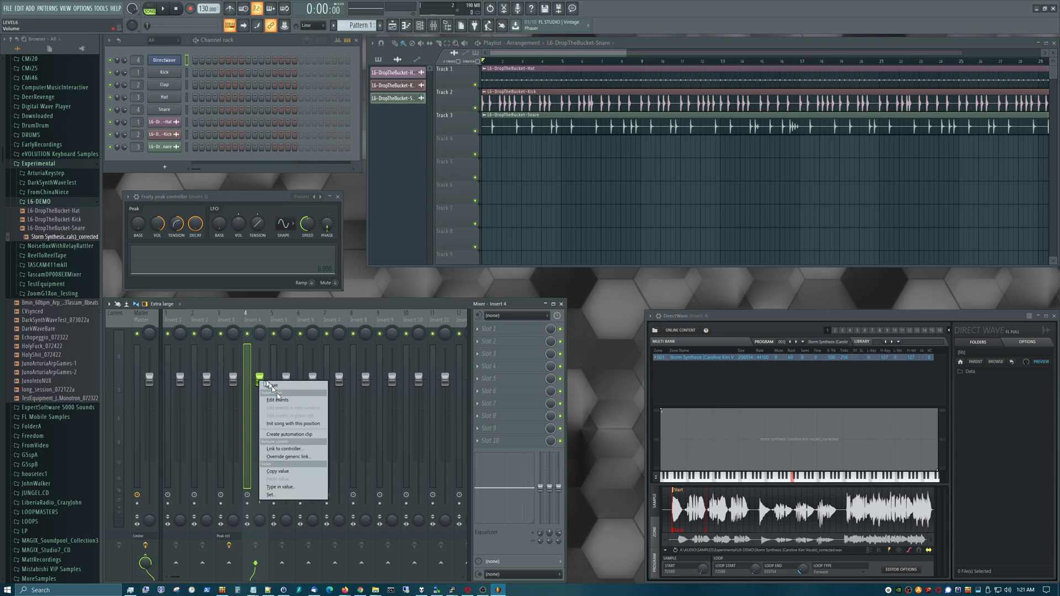
{"action": "left_click", "coordinate": [297, 449]}
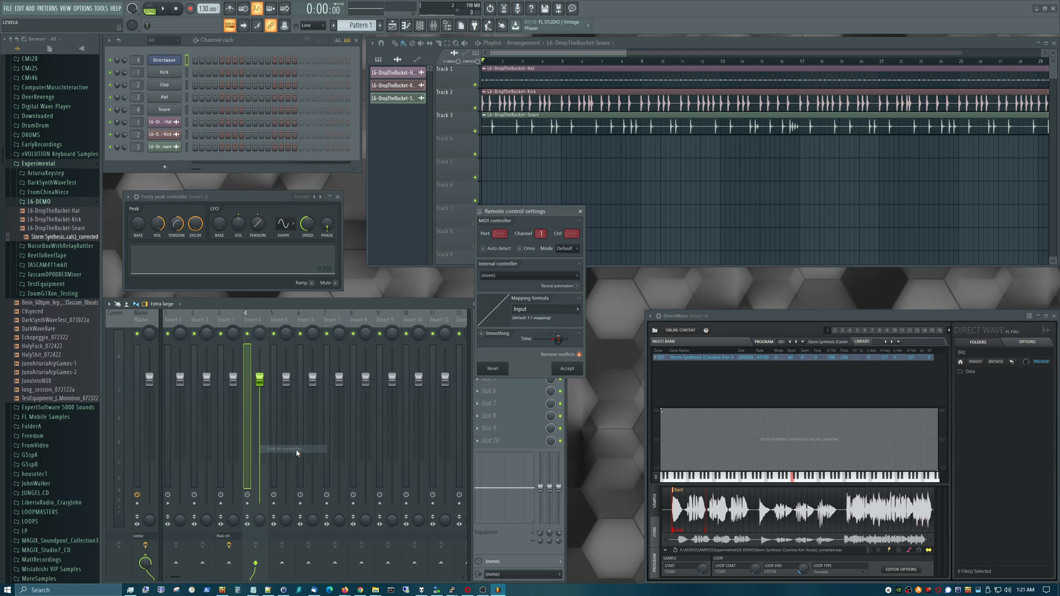
{"action": "left_click", "coordinate": [534, 276]}
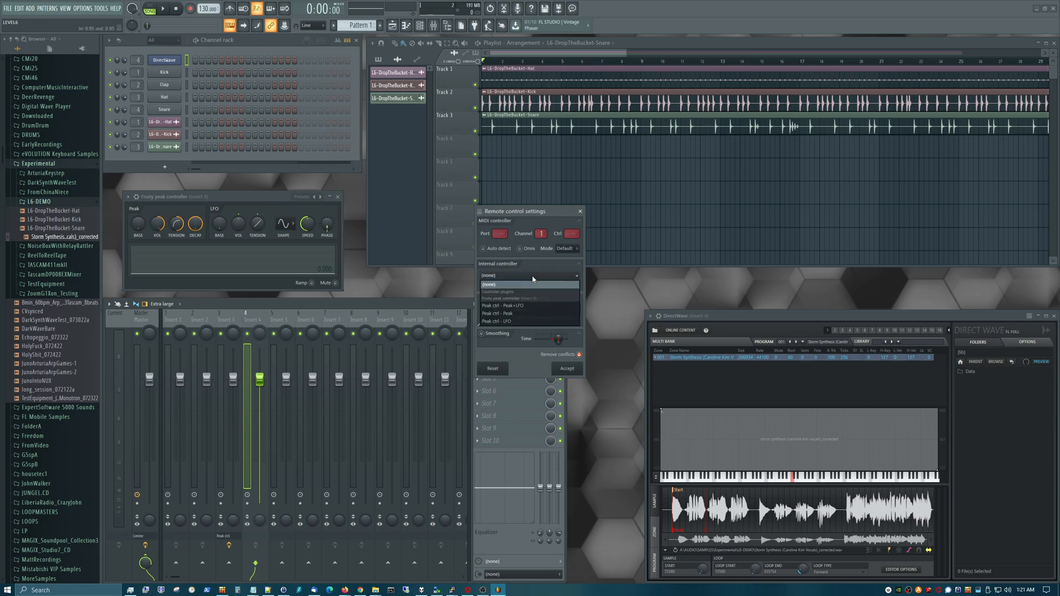
{"action": "left_click", "coordinate": [513, 314]}
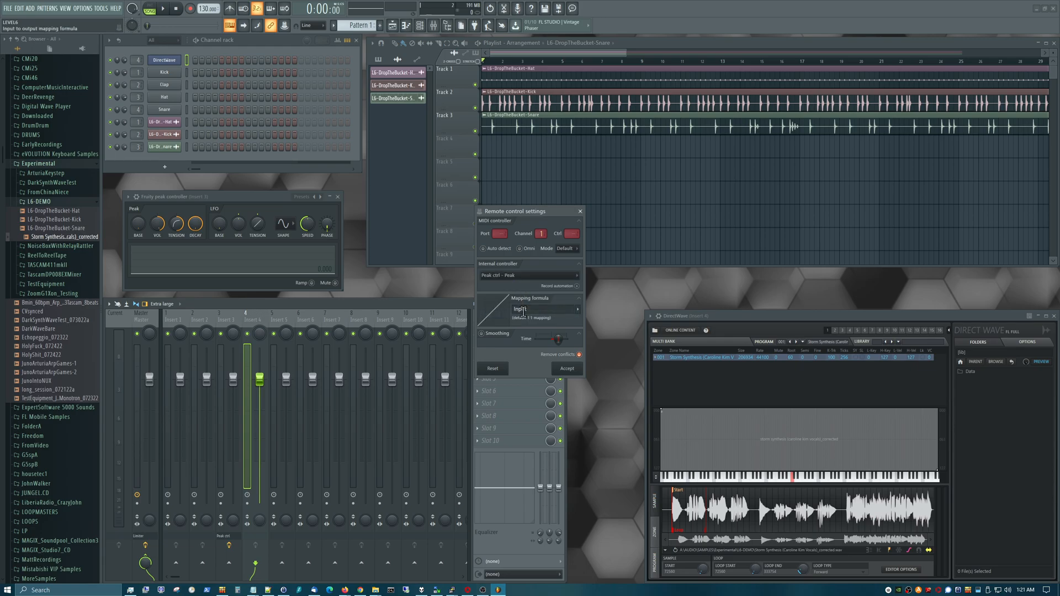
{"action": "left_click", "coordinate": [579, 316]}
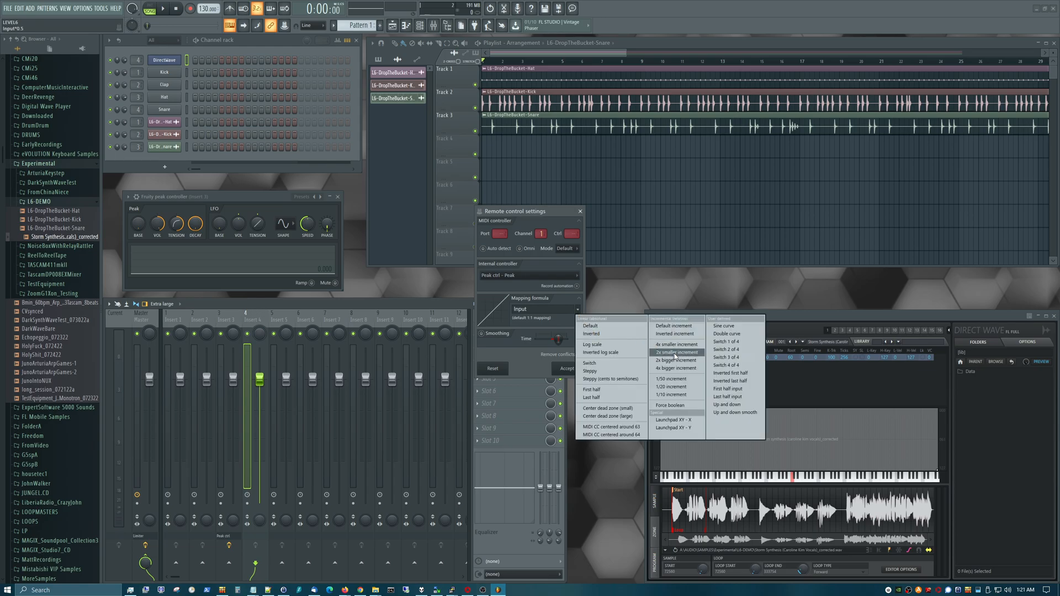
{"action": "left_click", "coordinate": [579, 313]}
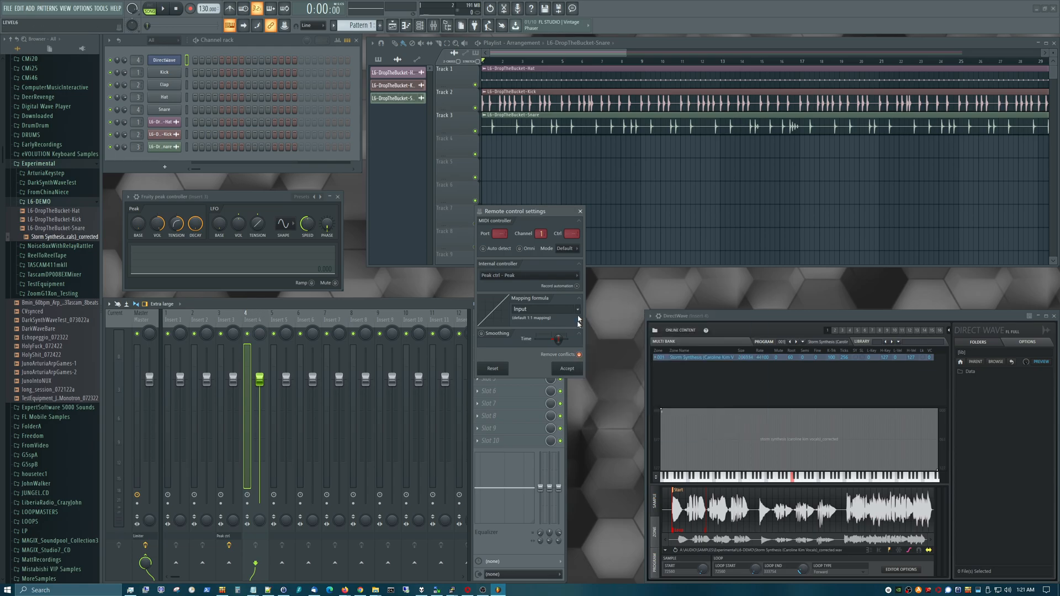
{"action": "left_click", "coordinate": [568, 369]}
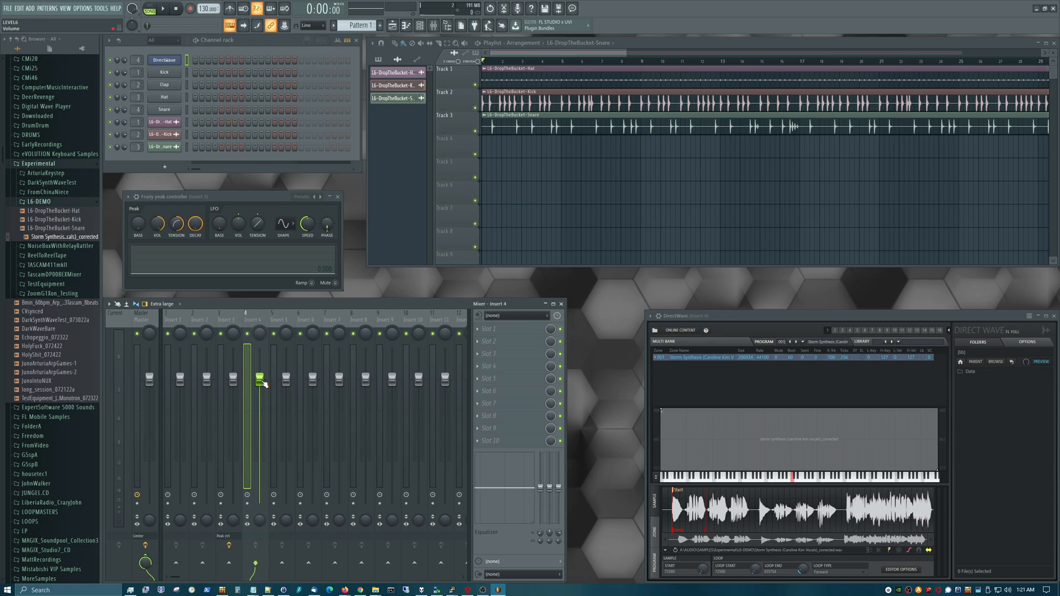
{"action": "left_click_drag", "start_coordinate": [260, 379], "coordinate": [259, 502]}
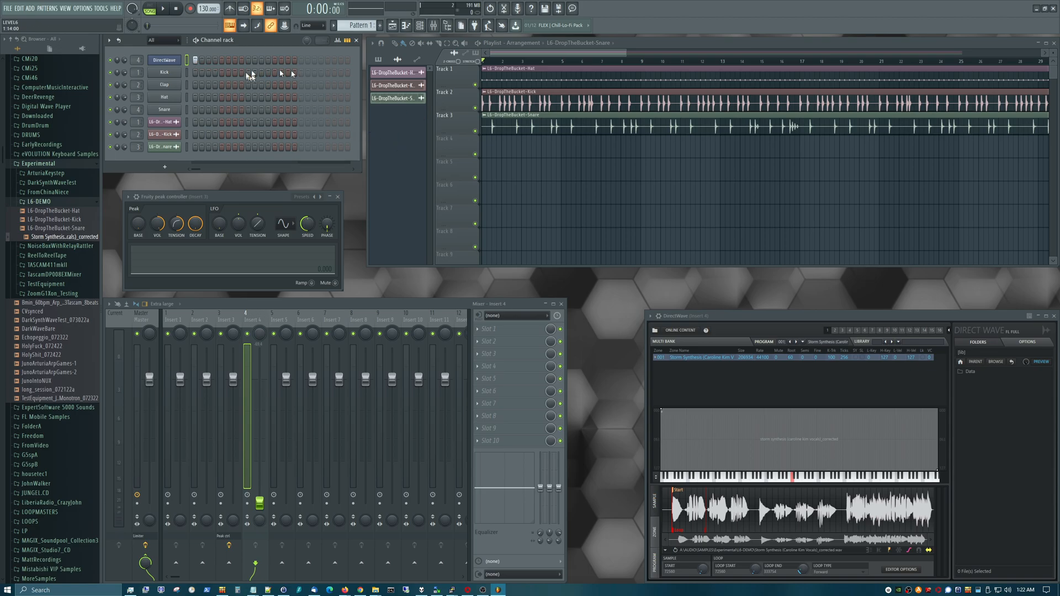
Place Pattern 1 at the start of playlist track 4 and play the song to hear the snare-controlled vocal.
{"action": "left_click", "coordinate": [380, 61]}
{"action": "left_click", "coordinate": [393, 76]}
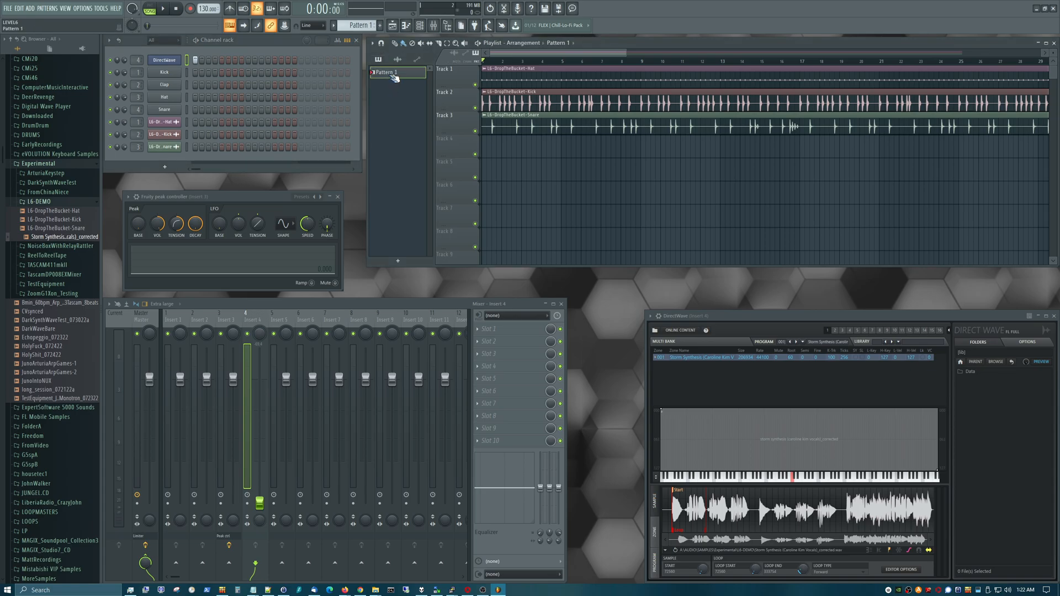
{"action": "left_click_drag", "start_coordinate": [396, 78], "coordinate": [486, 149]}
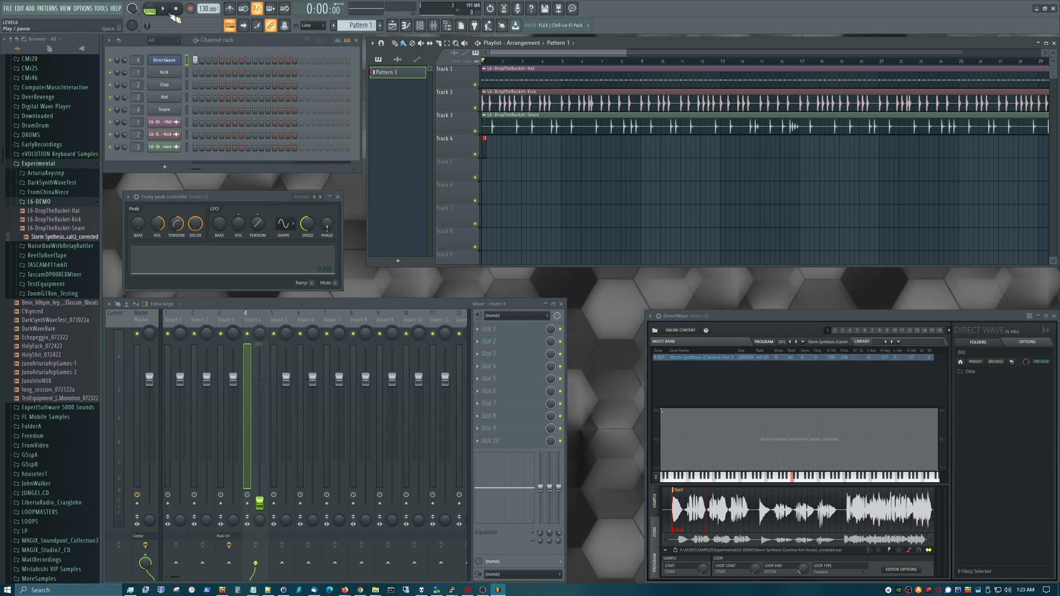
{"action": "left_click", "coordinate": [164, 9]}
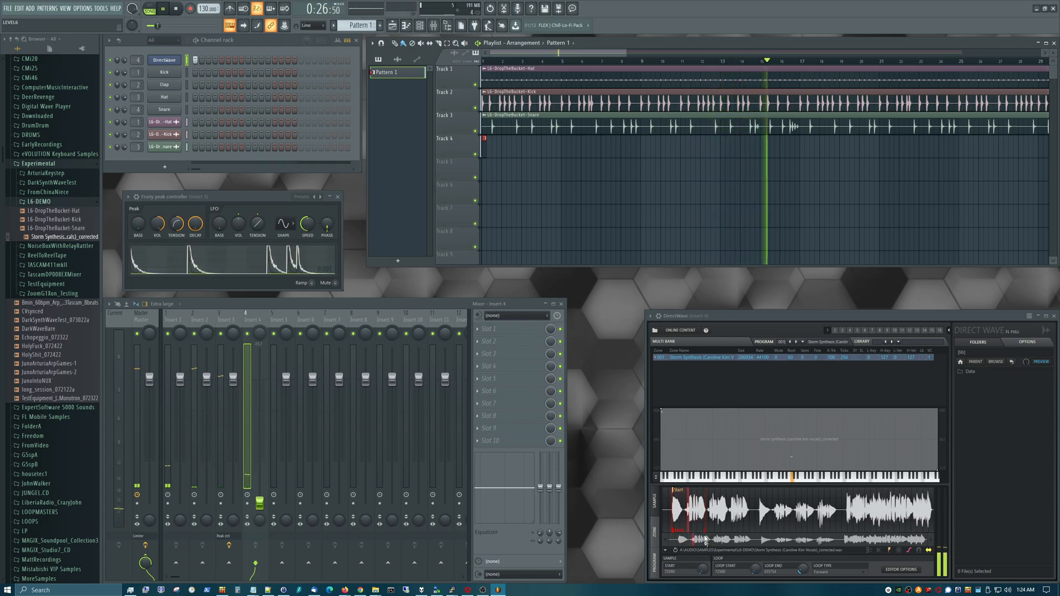
During playback, shorten the DirectWave loop to the first vocal burst and move the root key an octave up, then an octave below the original.
{"action": "left_click_drag", "start_coordinate": [706, 532], "coordinate": [677, 533]}
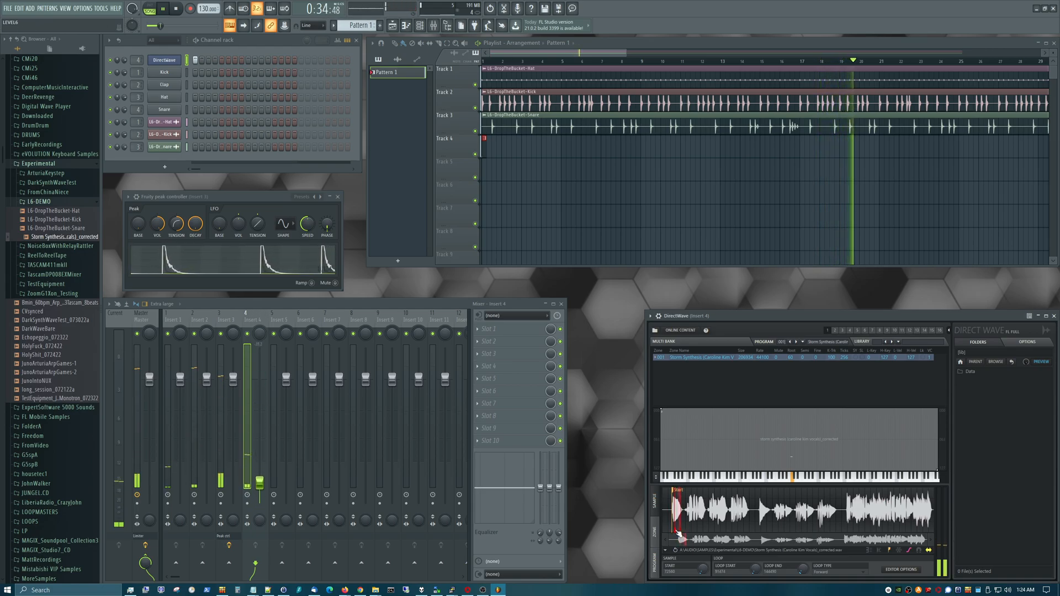
{"action": "left_click", "coordinate": [819, 480]}
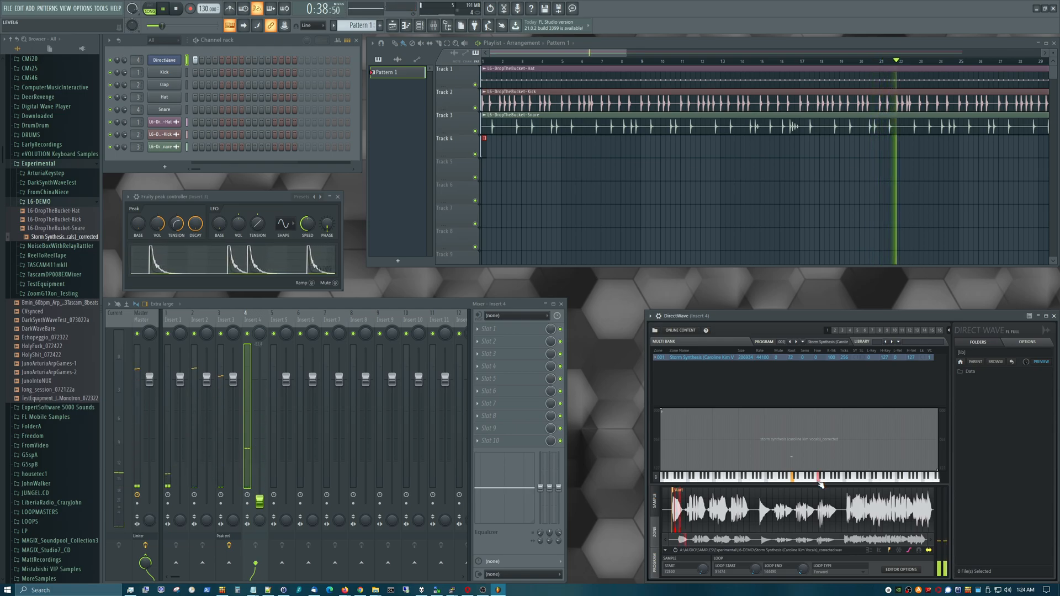
{"action": "right_click", "coordinate": [766, 480]}
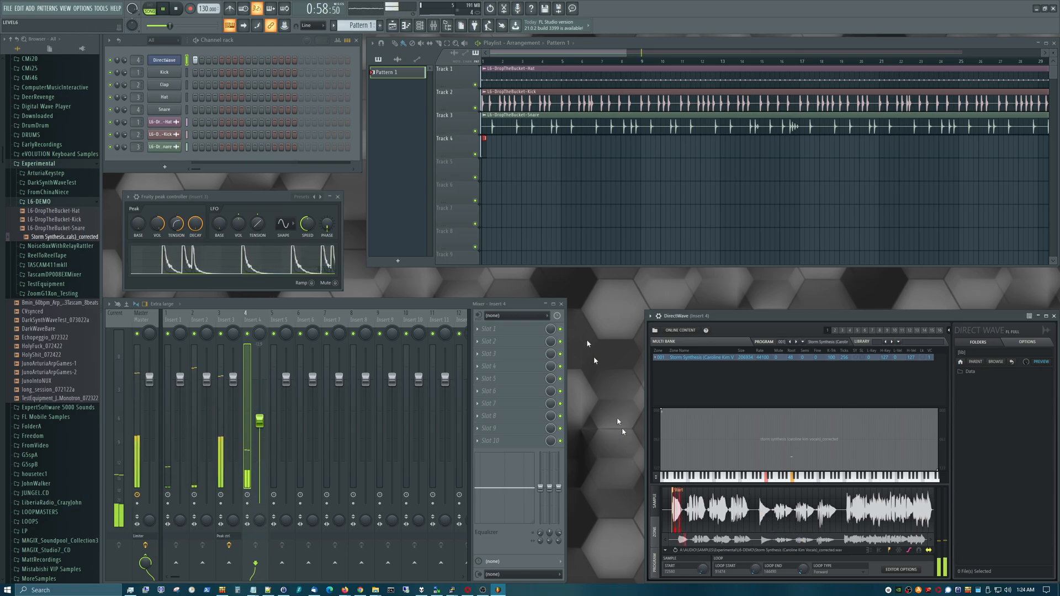
{"action": "left_click", "coordinate": [177, 8]}
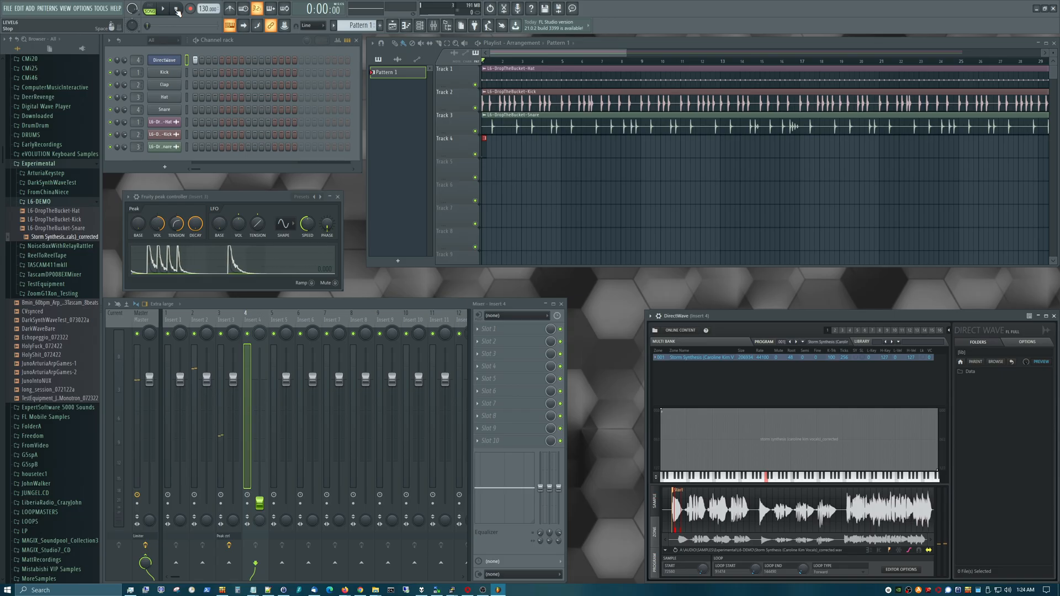